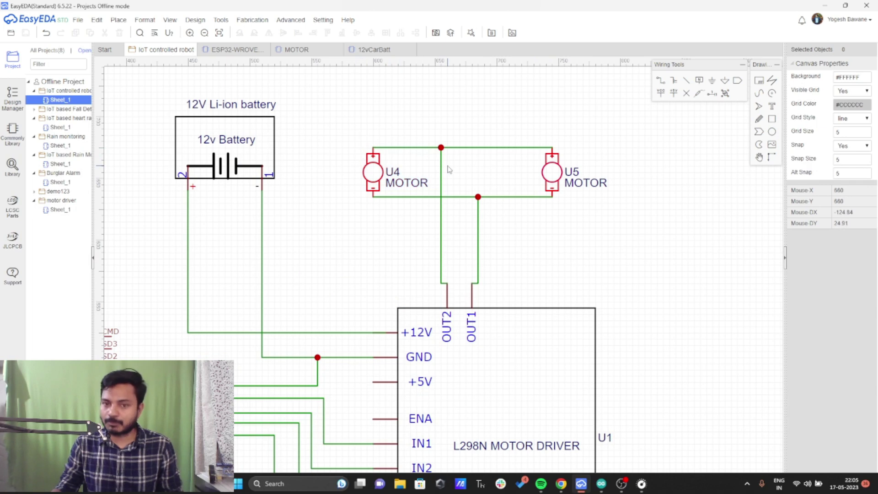
Step: Examine the schematic's wiring between the motors, L298N motor driver, 12 V battery and ESP32-WROVER
scroll(372, 159, "up", 3)
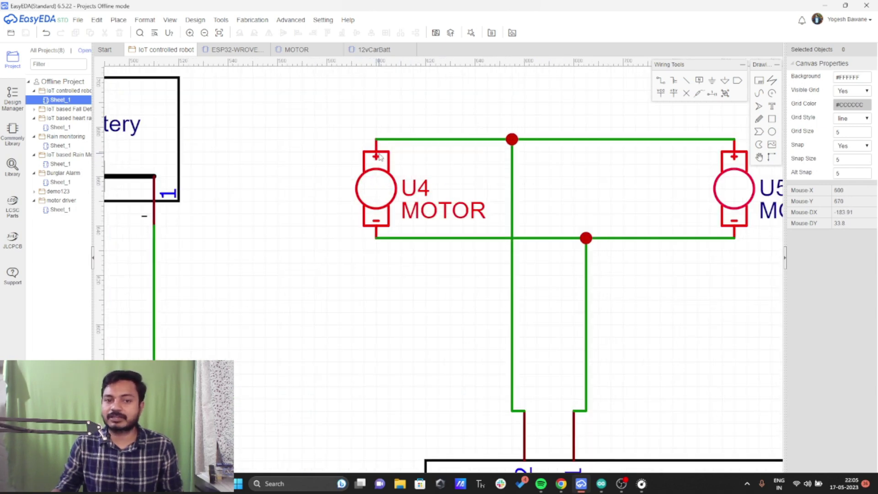
scroll(526, 177, "down", 5)
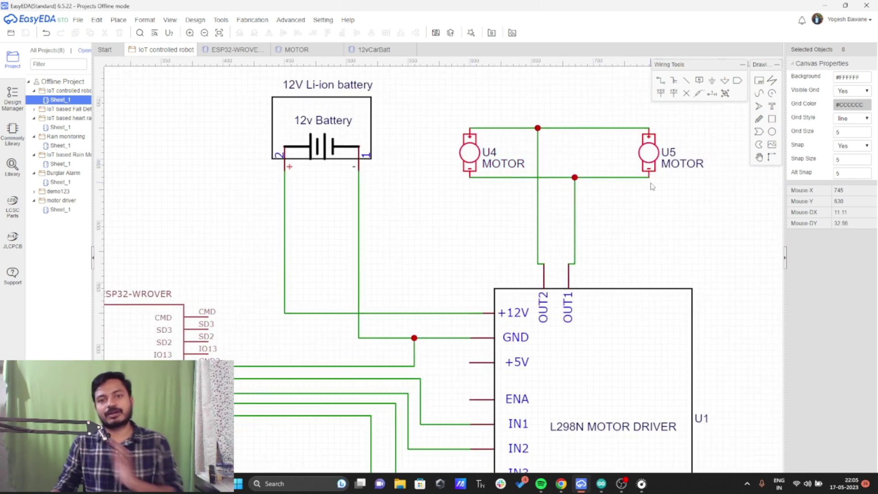
scroll(652, 186, "down", 2)
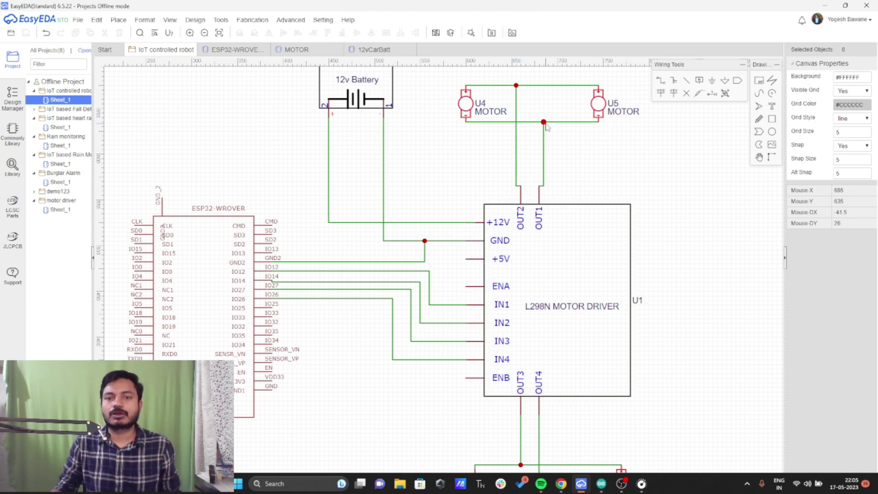
scroll(536, 211, "down", 3)
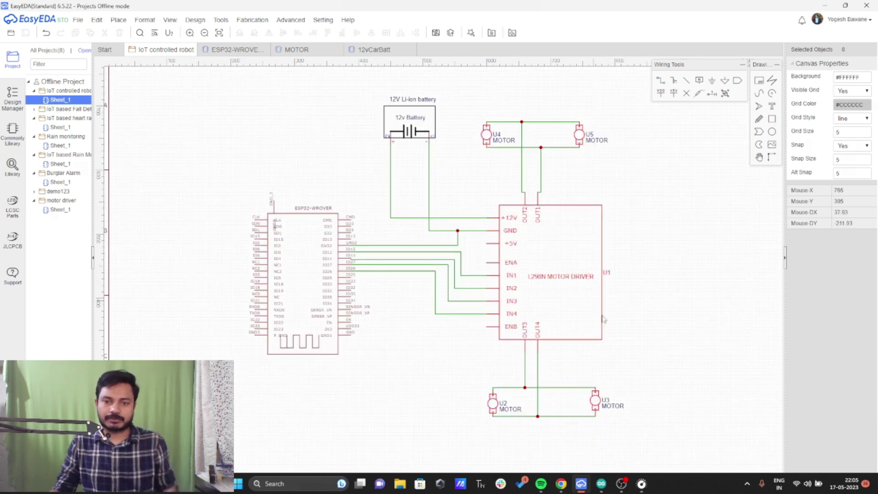
scroll(534, 392, "up", 2)
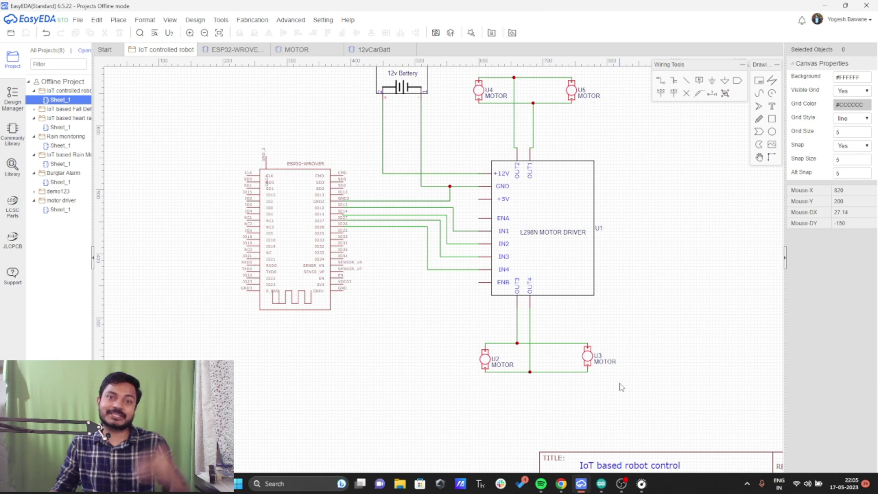
scroll(624, 359, "up", 1)
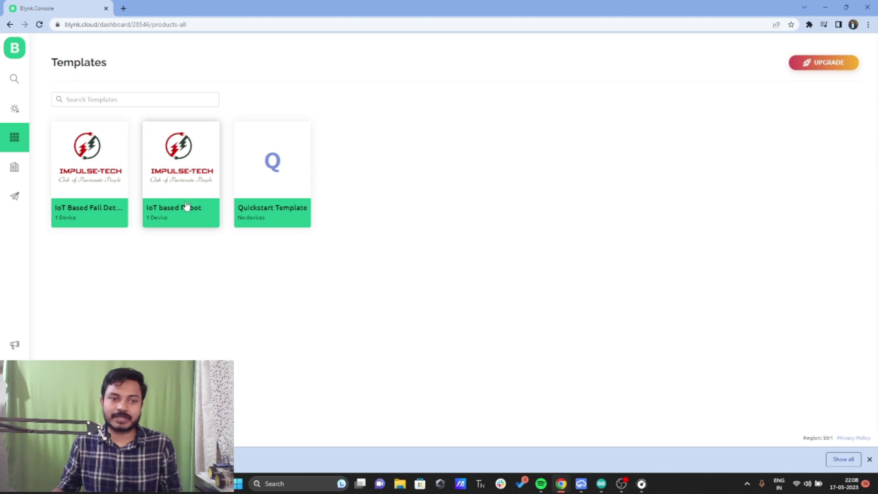
Step: Switch to Blynk.Console and open the datastreams of the IoT based Robot template
left_click(189, 177)
left_click(106, 105)
left_click(179, 107)
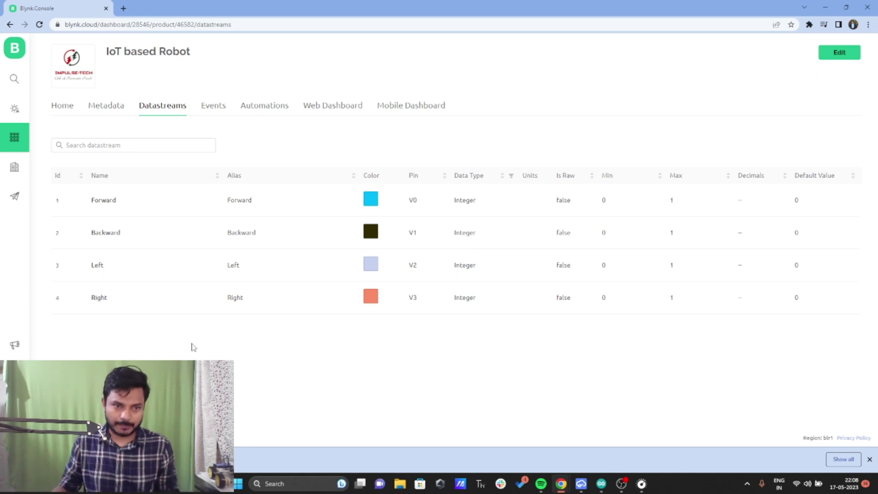
Step: Review the virtual pin settings of the Forward, Backward, Left and Right datastreams one after another
left_click(179, 208)
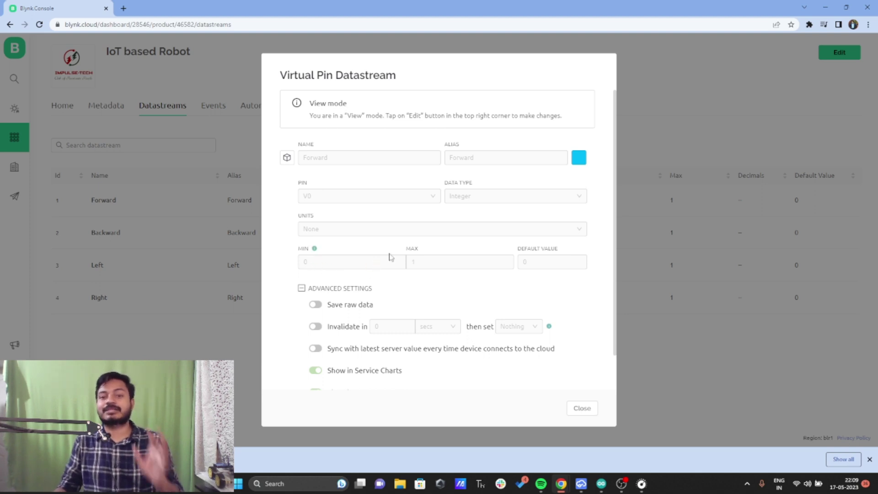
left_click(590, 411)
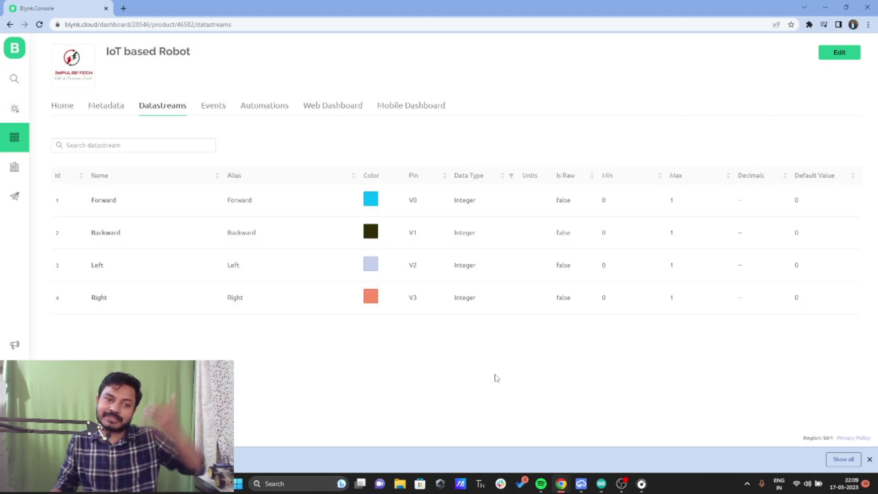
left_click(135, 238)
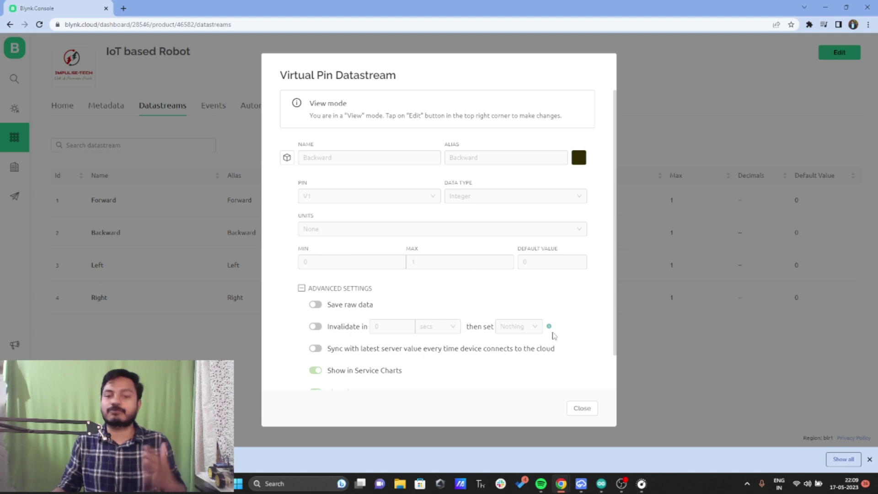
left_click(583, 408)
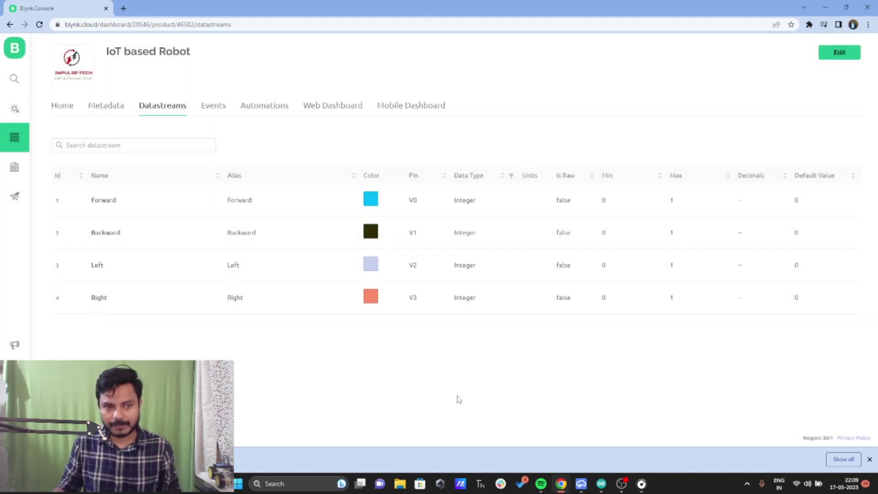
left_click(163, 274)
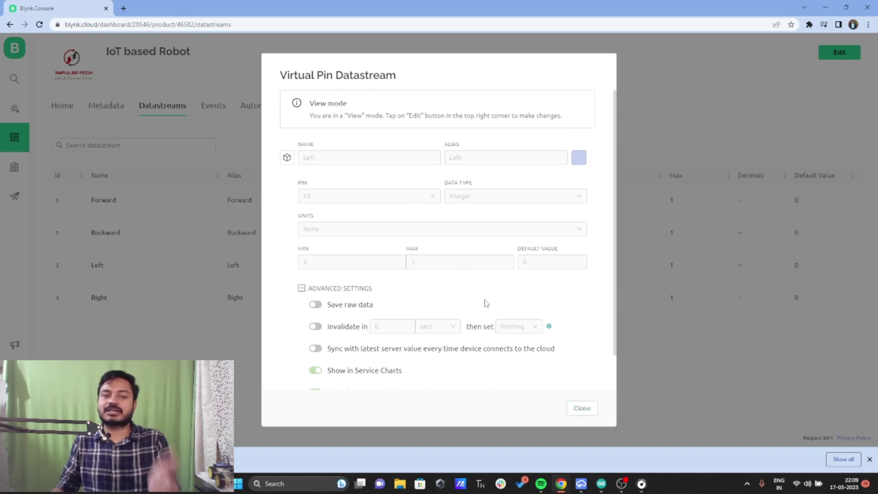
left_click(582, 409)
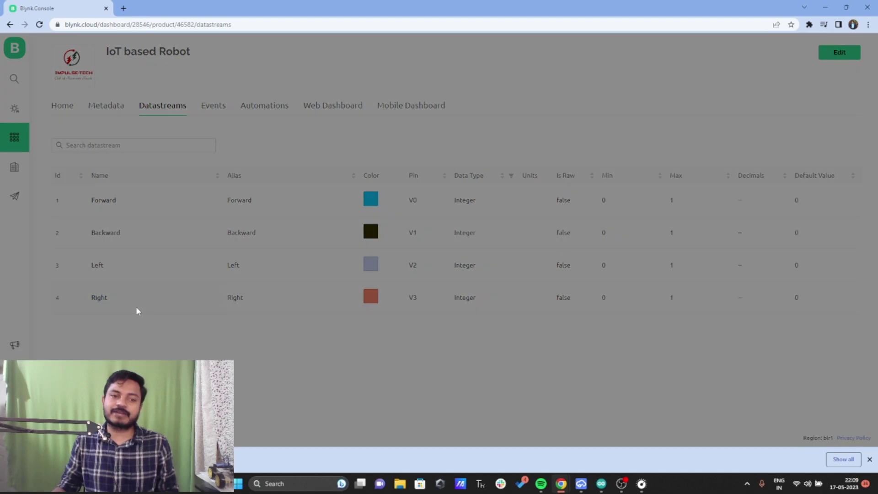
left_click(137, 309)
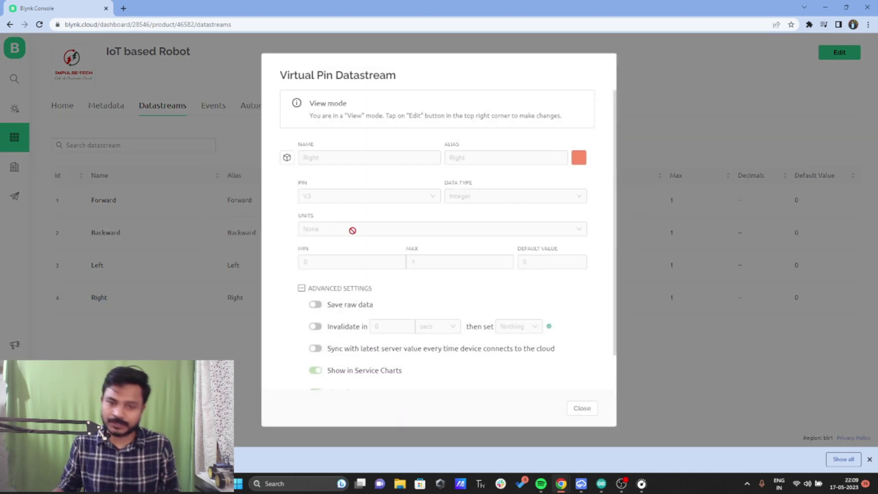
left_click(593, 403)
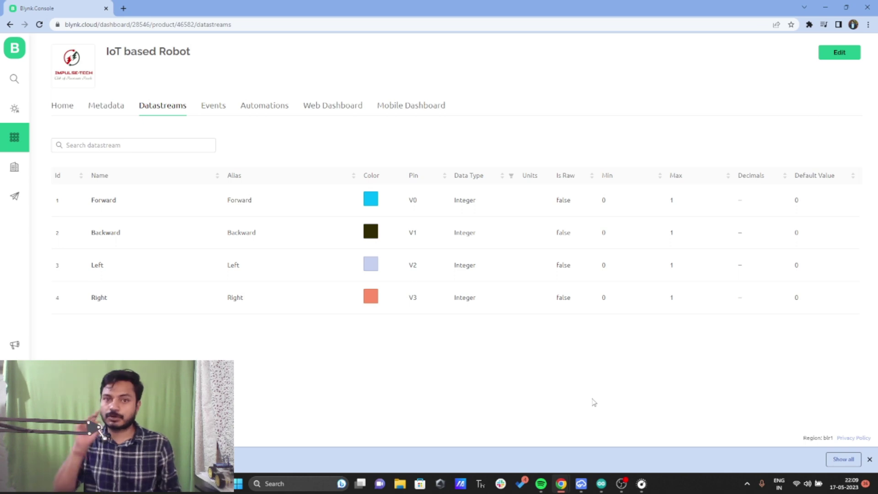
Step: Open the template's web dashboard in edit mode and review the Forward switch's title and on/off values
left_click(355, 106)
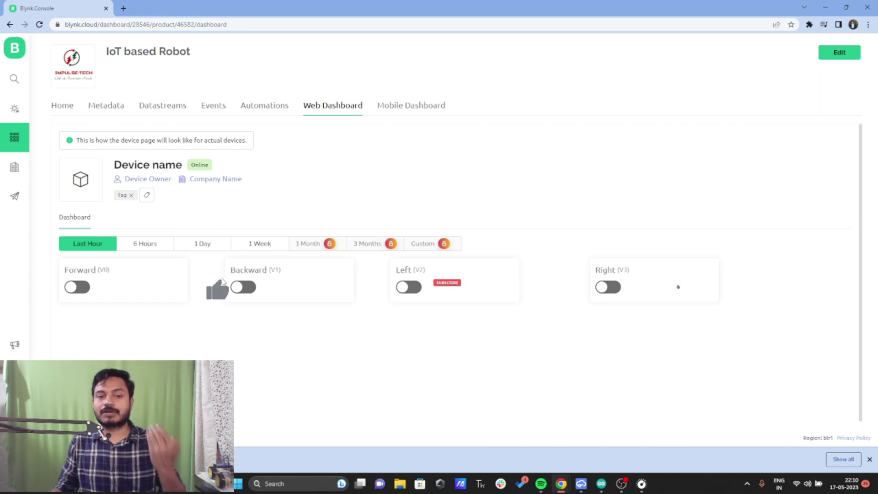
left_click(839, 52)
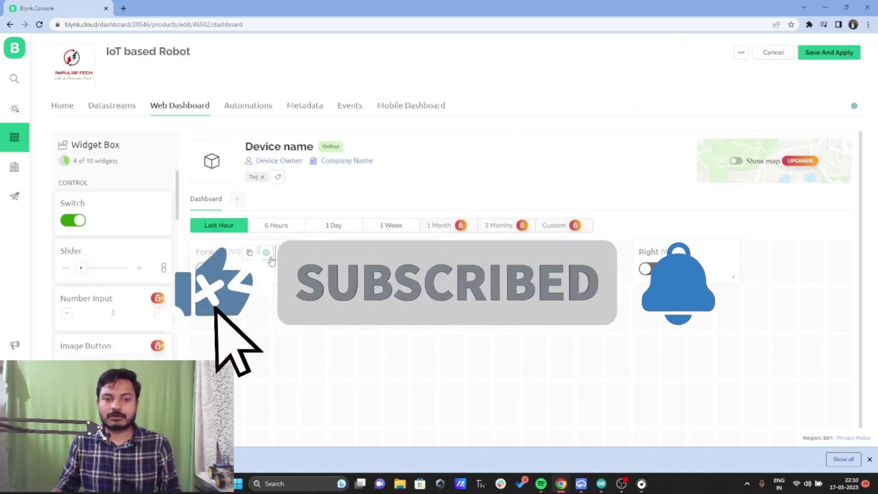
left_click(262, 254)
left_click(239, 120)
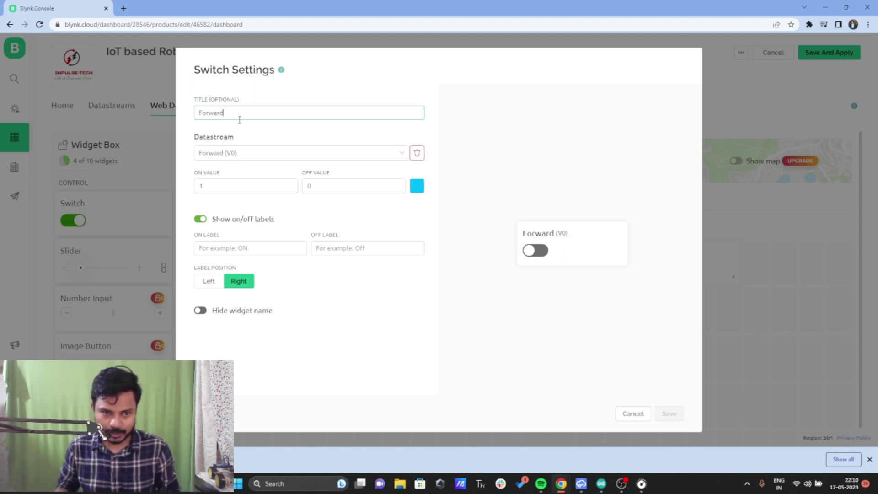
left_click(212, 190)
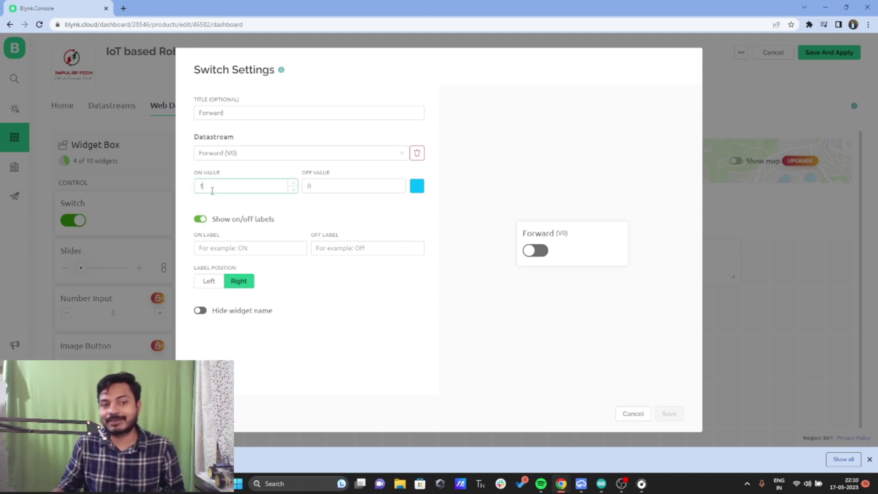
left_click(304, 187)
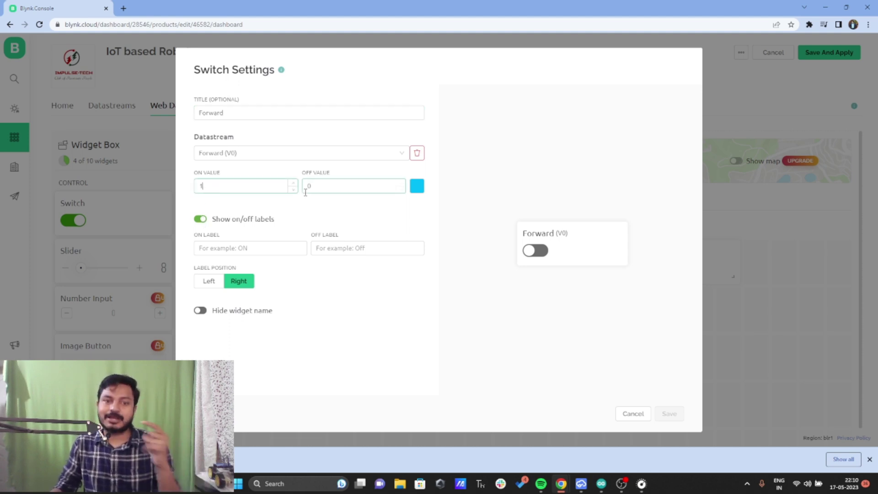
key("Escape")
Step: Review the Backward switch's settings and available datastreams, leaving the dialog without changes
mouse_move(381, 262)
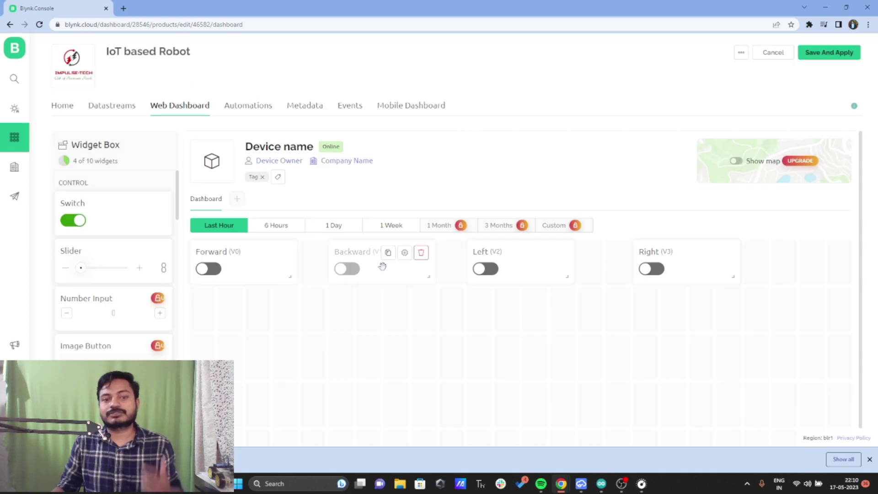
left_click(406, 255)
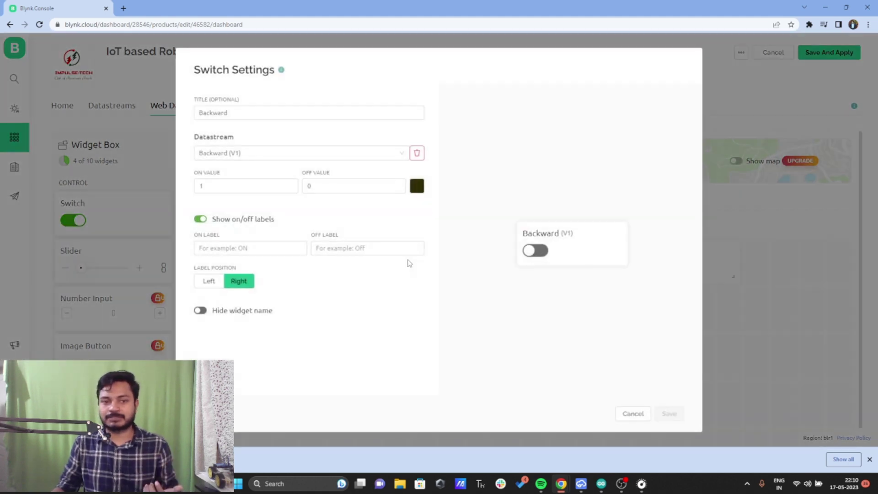
left_click(249, 152)
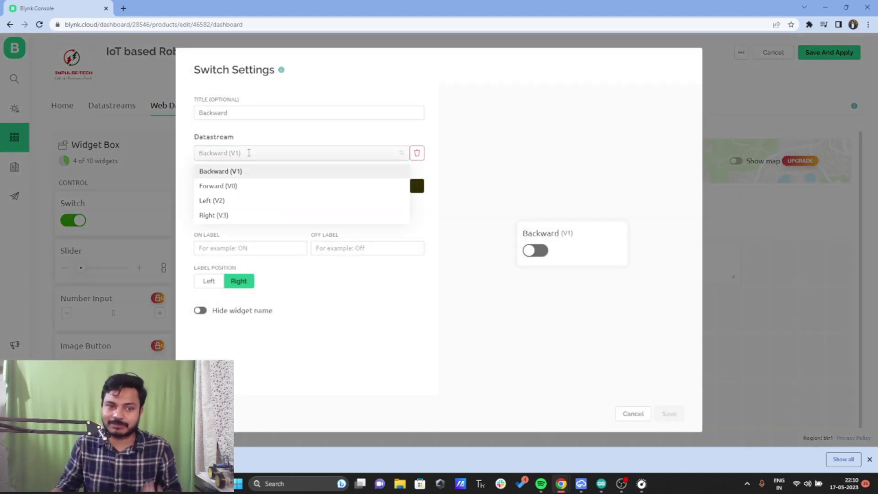
left_click(248, 153)
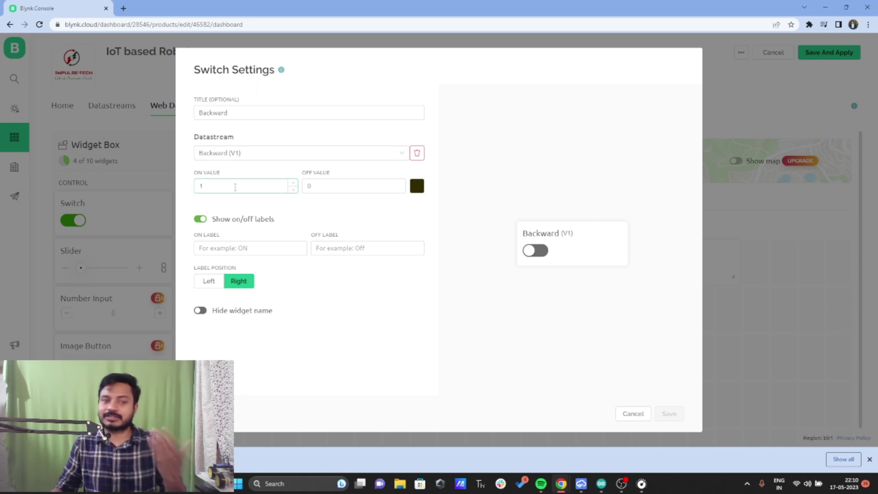
left_click(627, 413)
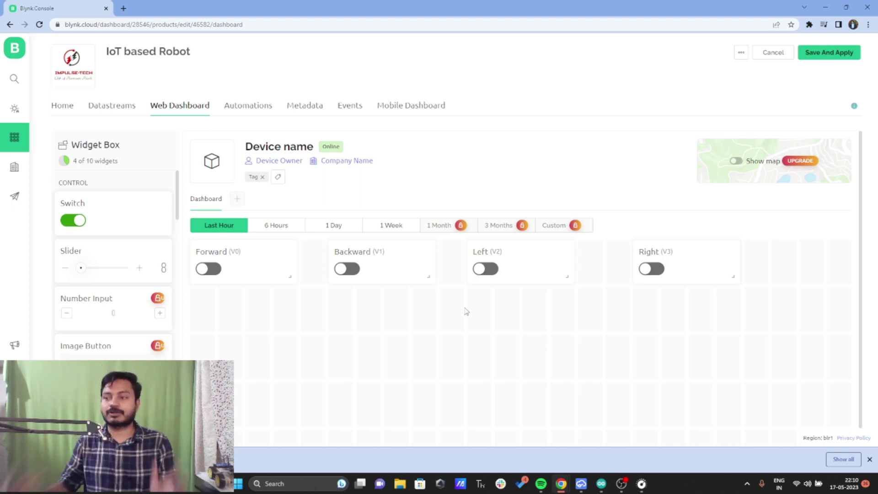
Step: View the template's mobile dashboard instructions and try to add a new device to My Devices
left_click(406, 105)
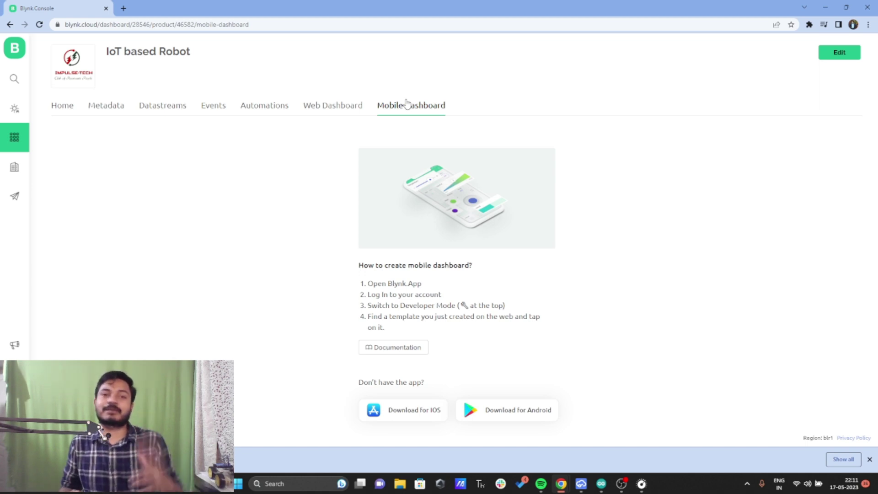
left_click(13, 85)
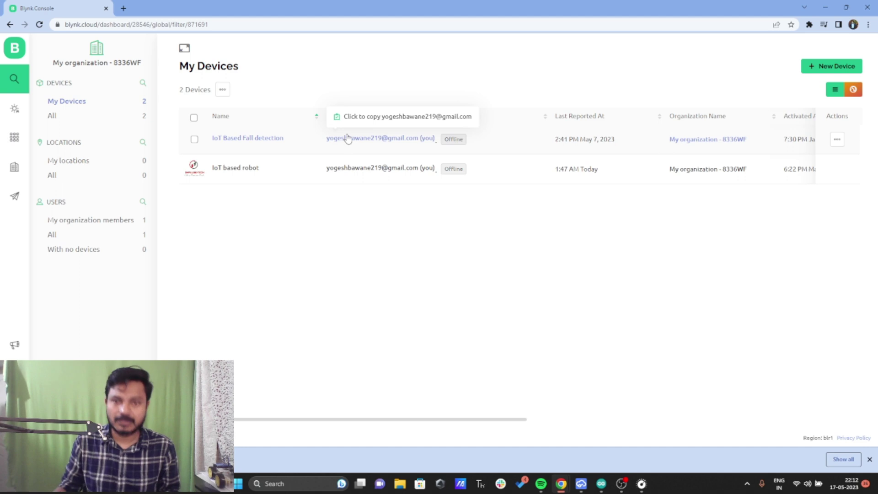
left_click(833, 68)
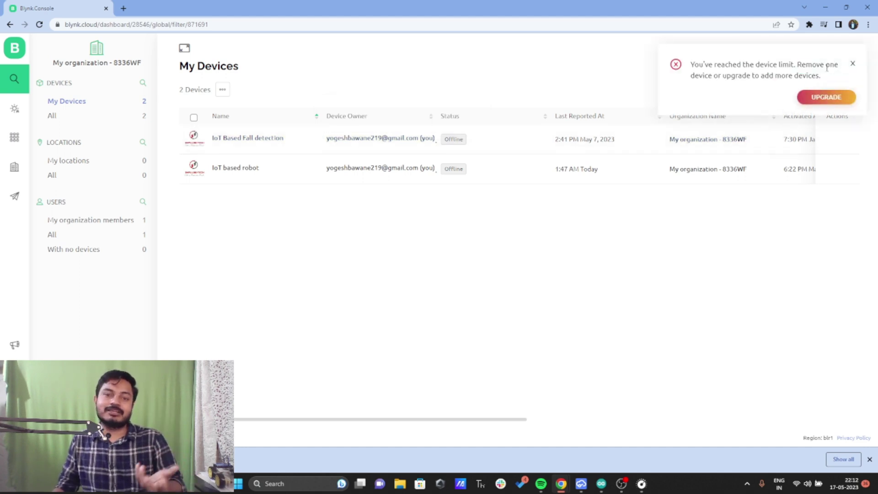
left_click(853, 68)
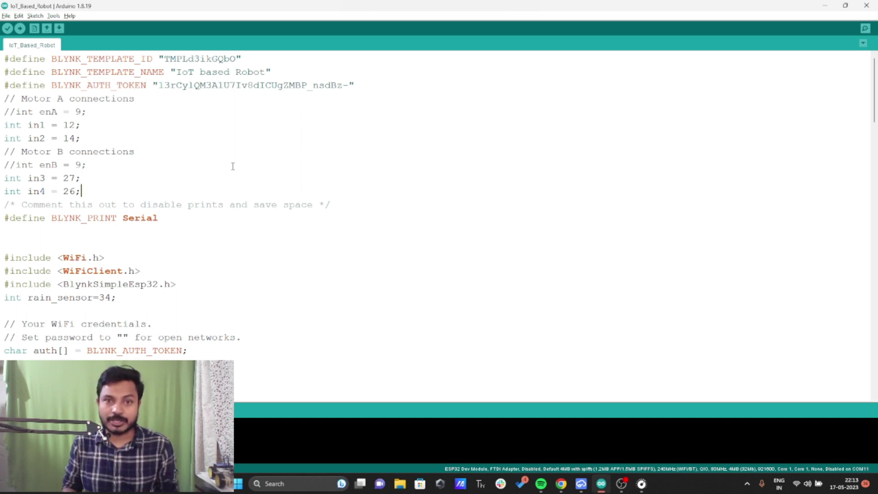
Step: Check the Blynk definitions in the Arduino sketch and copy the IoT based robot's firmware configuration from its Blynk device info
left_click_drag(315, 98, 58, 60)
left_click(105, 85)
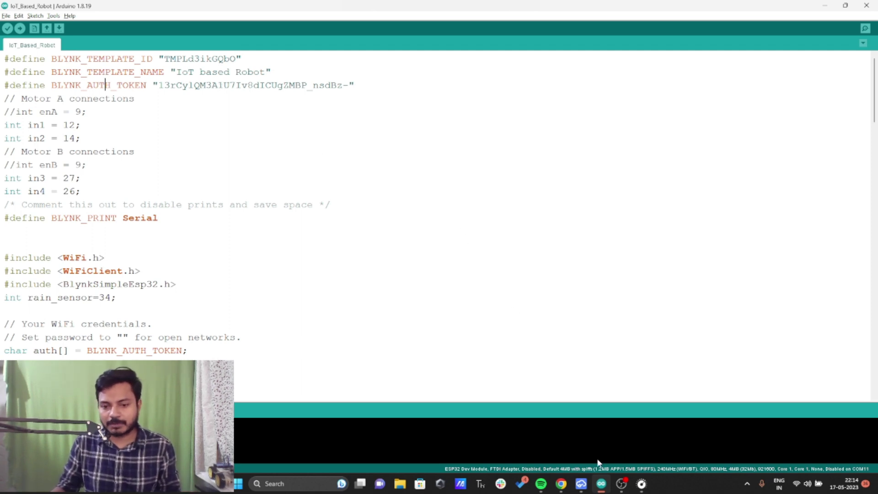
mouse_move(561, 483)
left_click(471, 432)
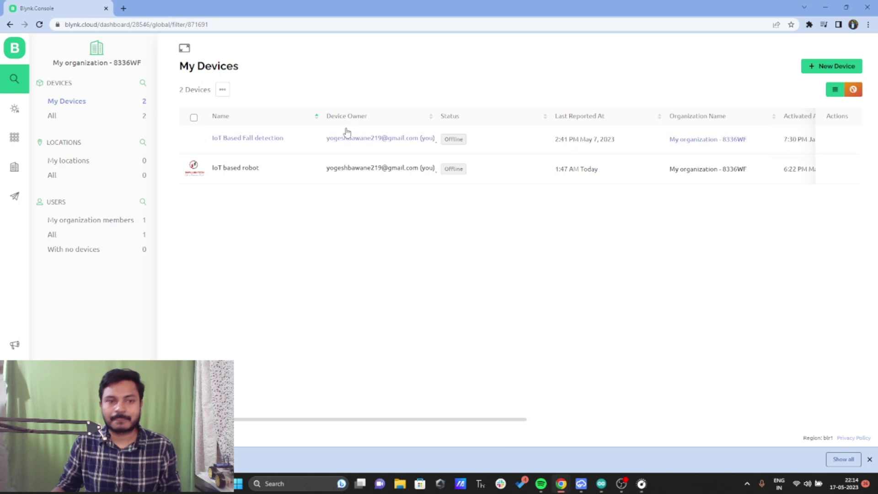
left_click(242, 180)
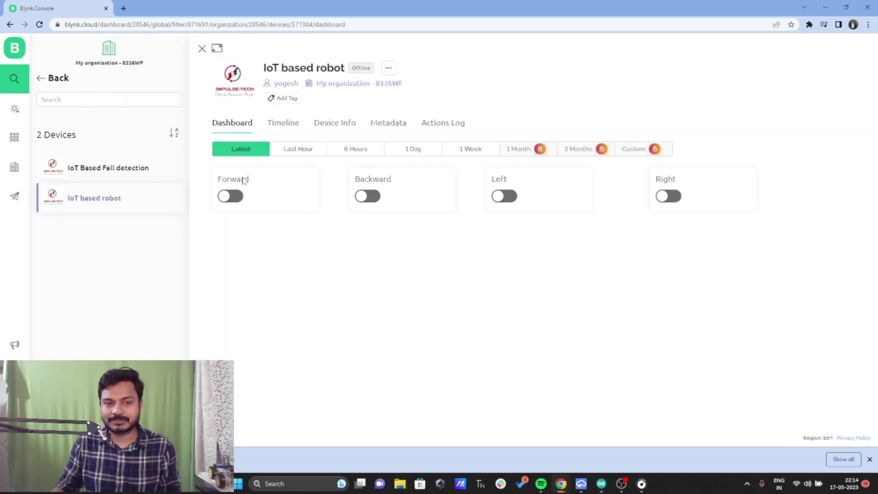
left_click(332, 123)
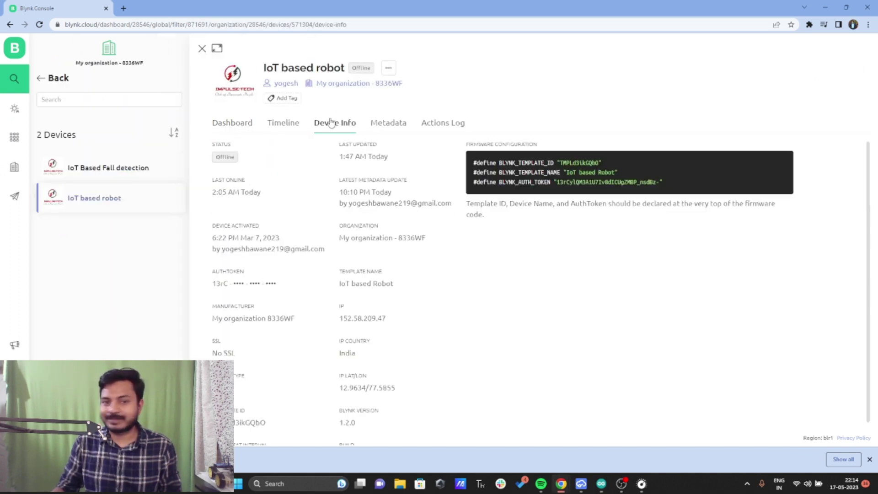
left_click(546, 175)
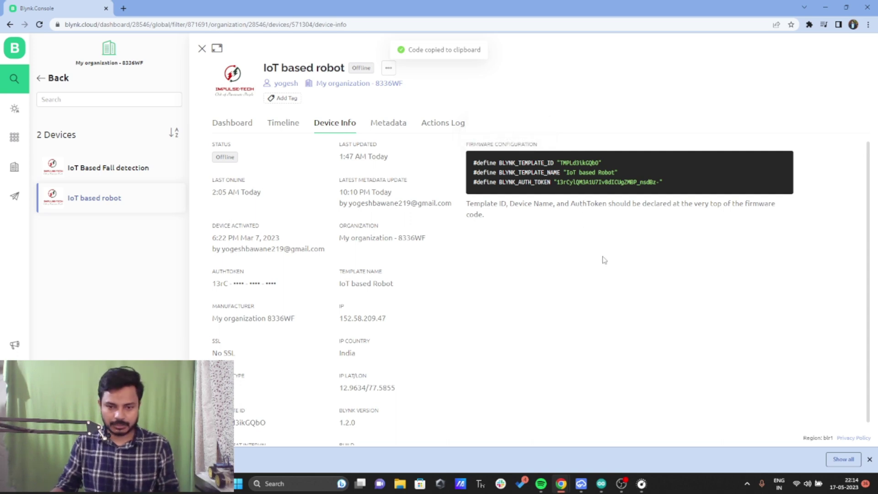
Step: Switch back to the Arduino IDE and highlight the Blynk template ID, template name and auth token definitions in the sketch
mouse_move(601, 483)
left_click(599, 431)
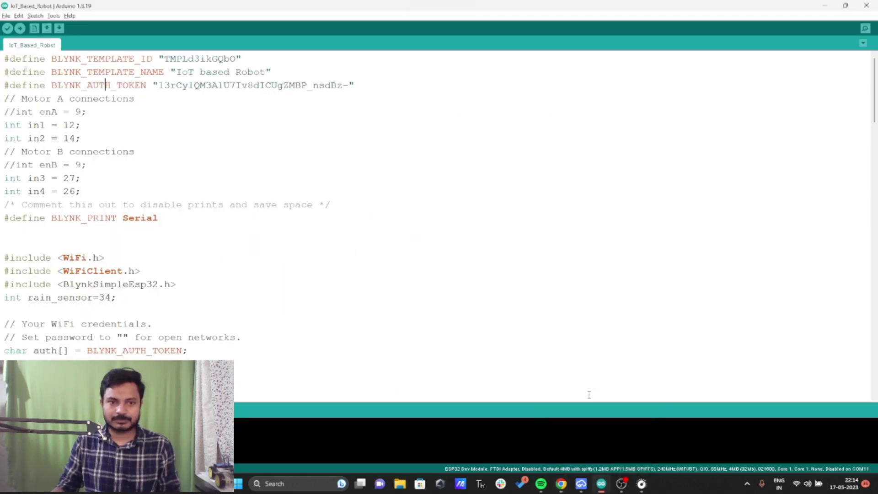
left_click_drag(369, 92, 4, 58)
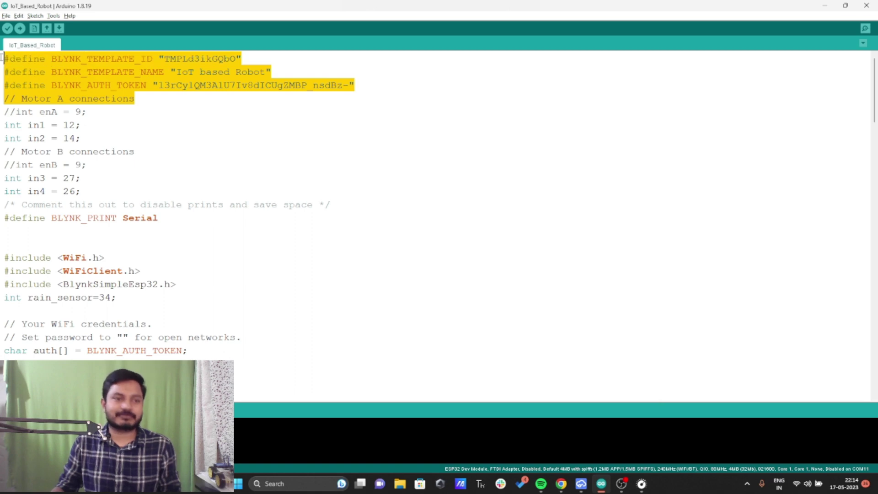
left_click(275, 98)
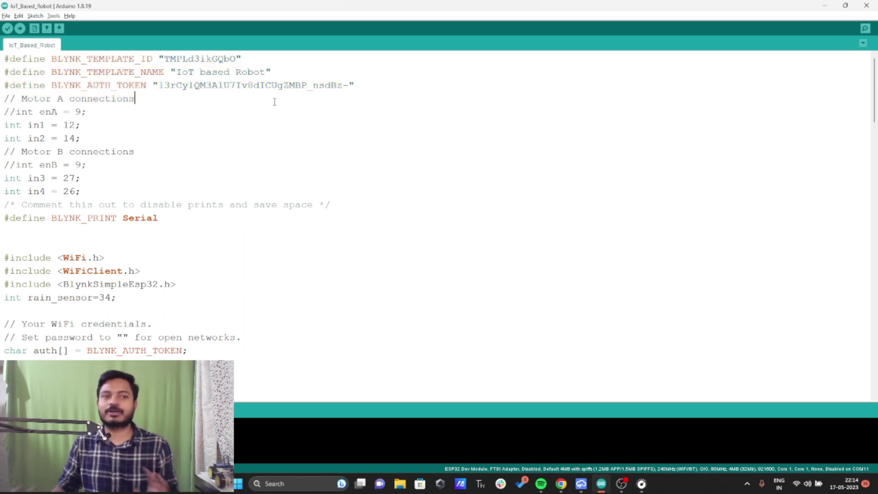
scroll(274, 101, "down", 1)
scroll(274, 102, "up", 1)
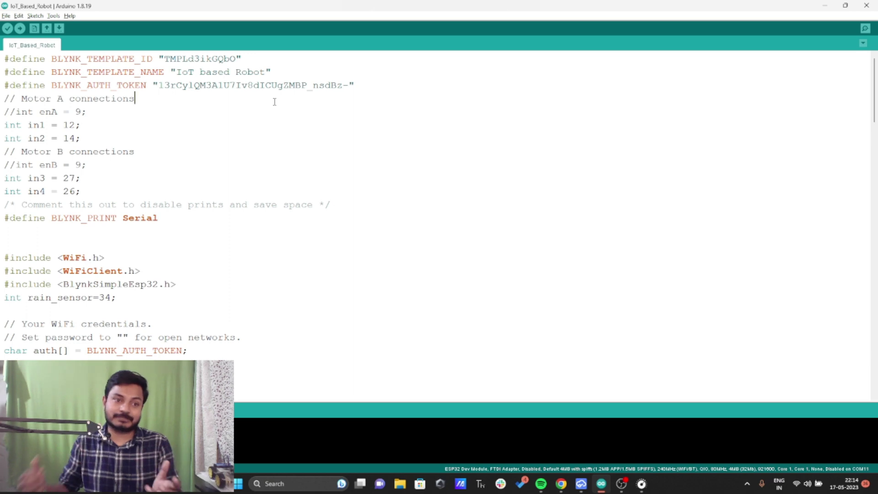
Step: Highlight the in1 variable and its pin number under the Motor A connections
double_click(28, 125)
left_click(64, 125)
double_click(69, 125)
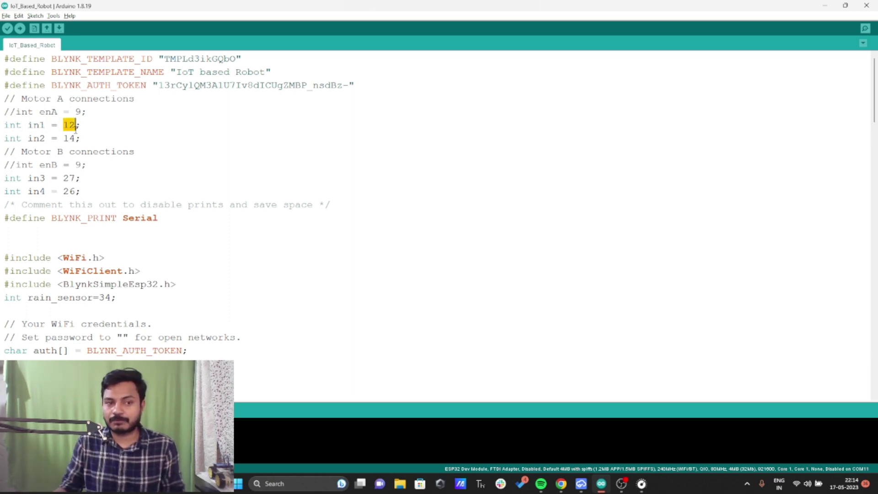